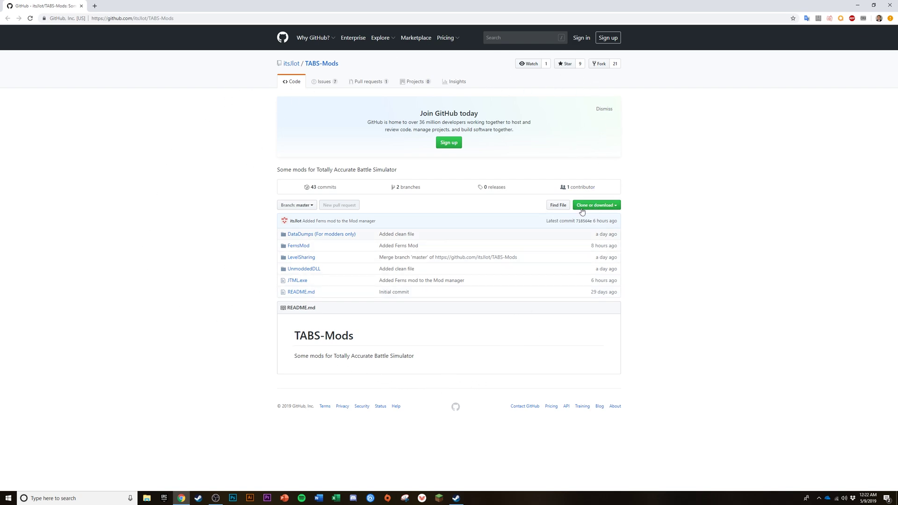
# Download the TABS-Mods repository as a ZIP and show the downloaded file in its folder
pyautogui.click(606, 206)
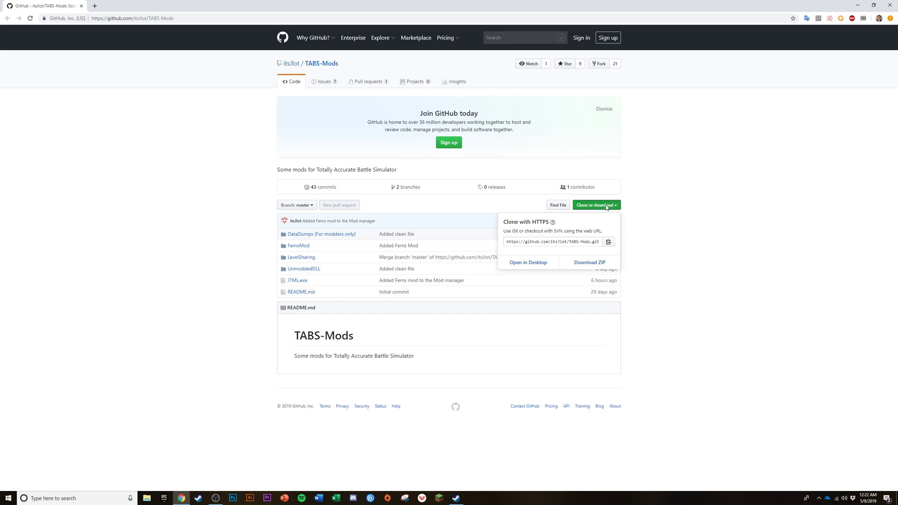
pyautogui.click(594, 265)
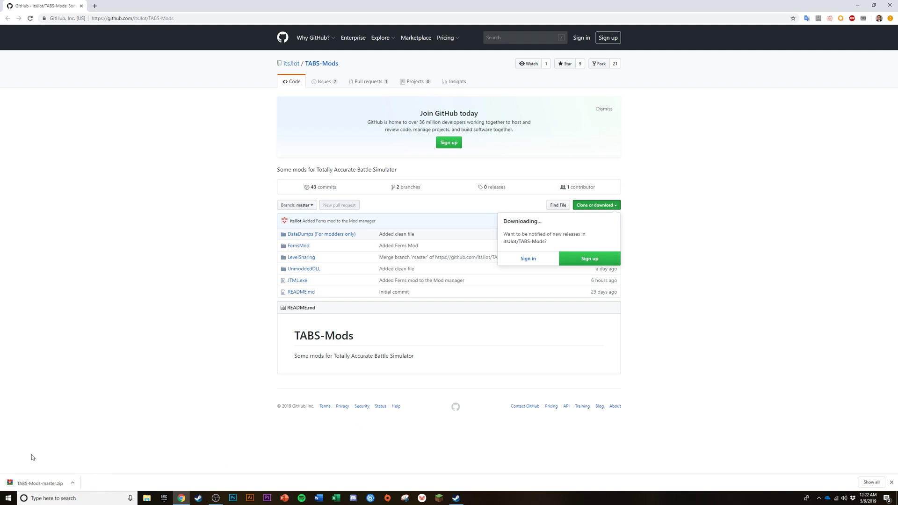
pyautogui.rightClick(39, 483)
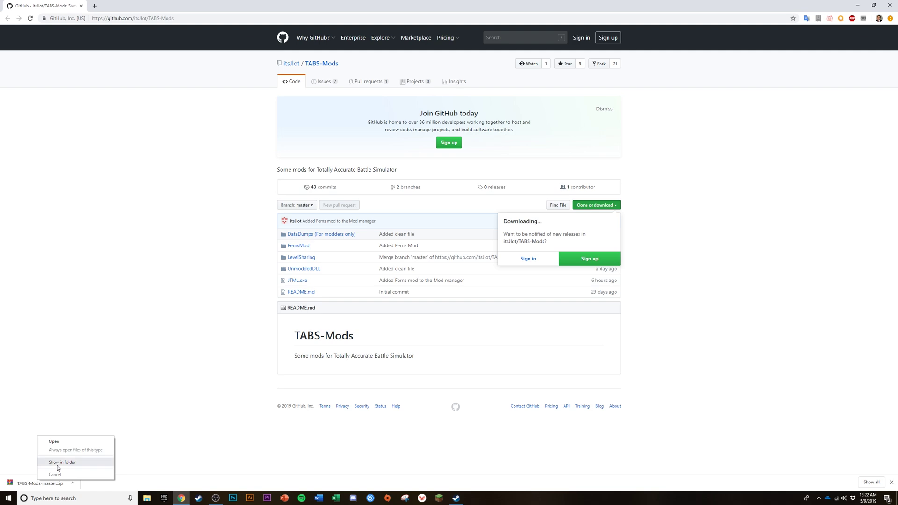
pyautogui.click(56, 462)
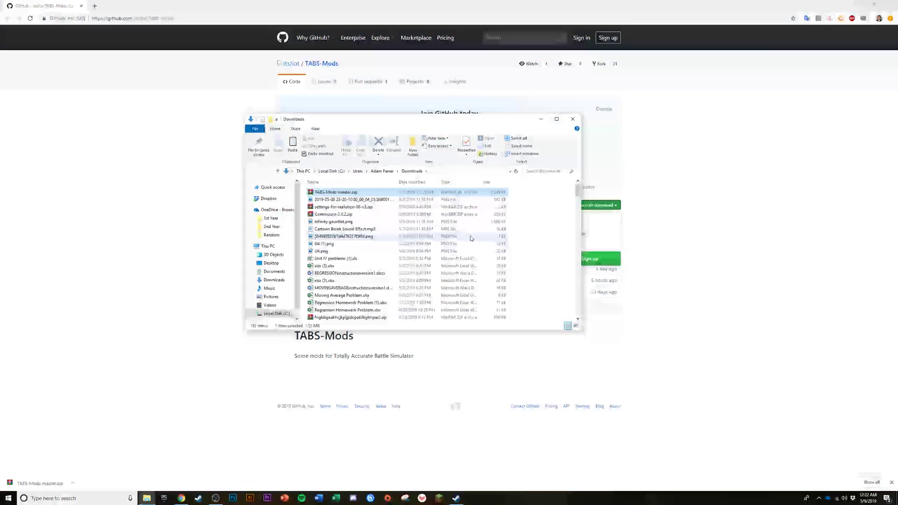
pyautogui.moveTo(429, 126); pyautogui.dragTo(374, 118)
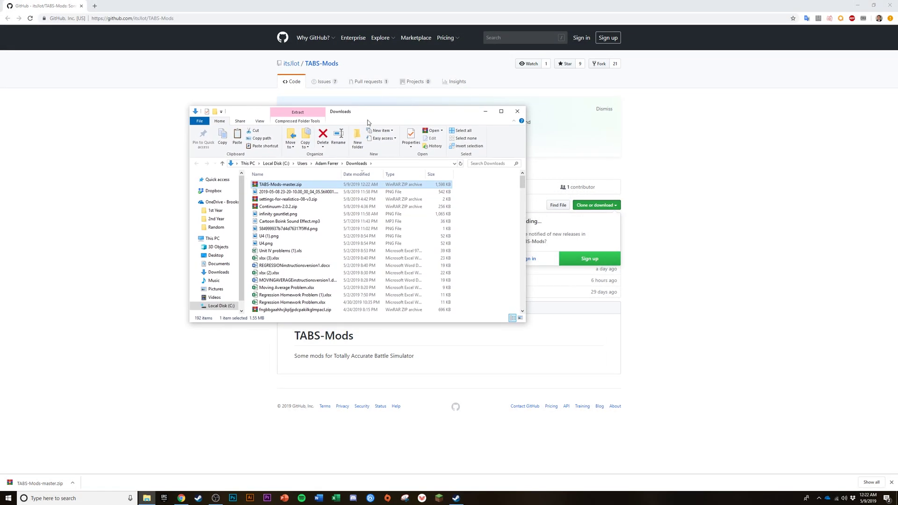
# Extract TABS-Mods-master.zip directly into the Downloads folder and refresh the file list
pyautogui.rightClick(309, 187)
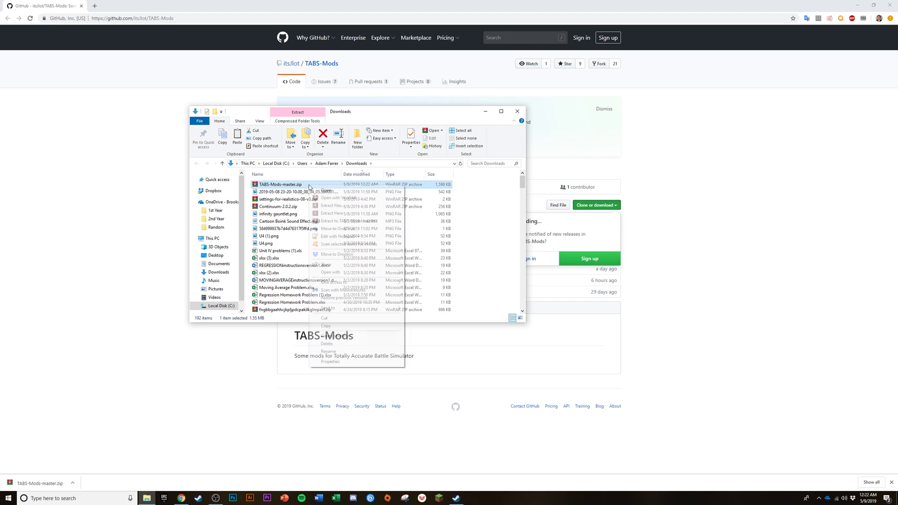
pyautogui.click(332, 213)
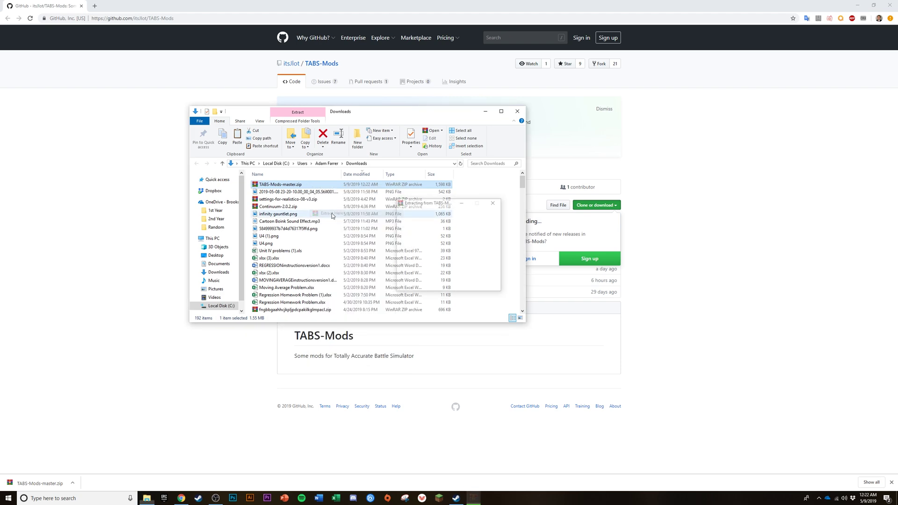
pyautogui.click(461, 164)
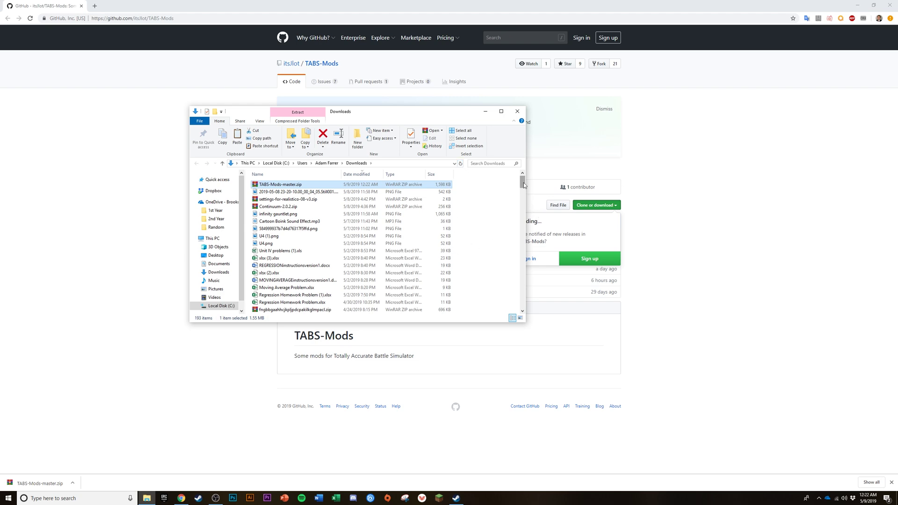
# Open the LevelSharing folder inside the extracted TABS-Mods-master folder, select Assembly-CSharp.dll, and close the browser
pyautogui.moveTo(523, 185); pyautogui.dragTo(520, 300)
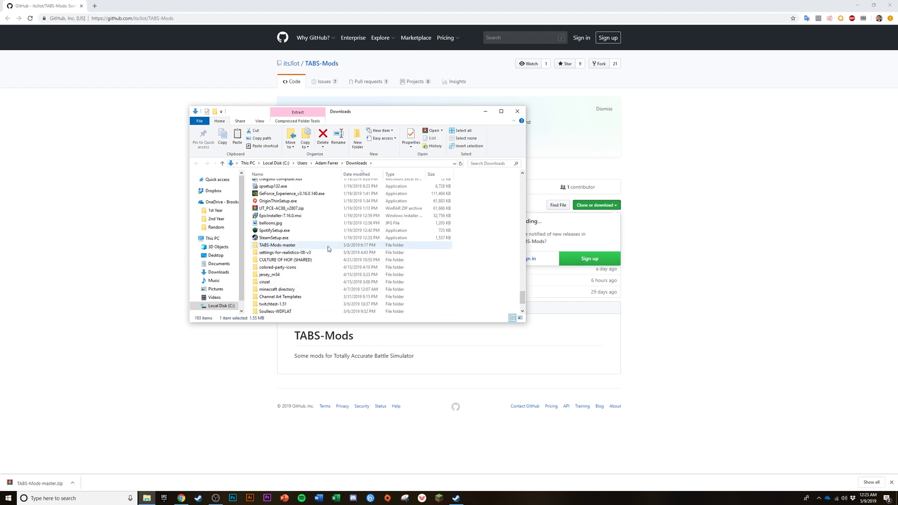
pyautogui.click(328, 247)
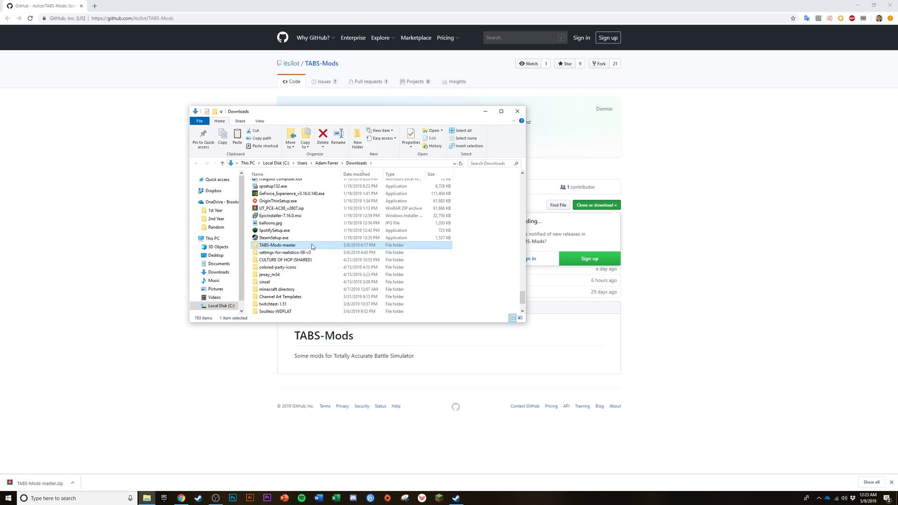
pyautogui.doubleClick(307, 247)
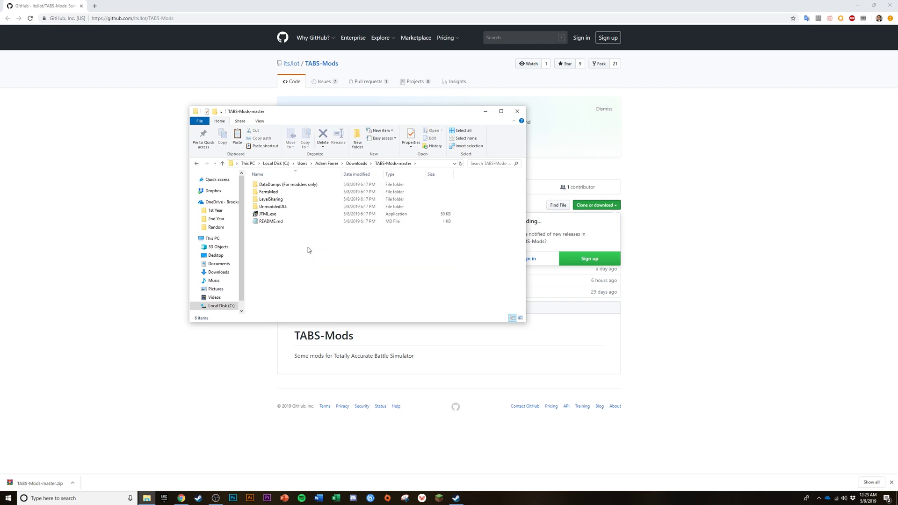
pyautogui.doubleClick(281, 201)
pyautogui.click(294, 186)
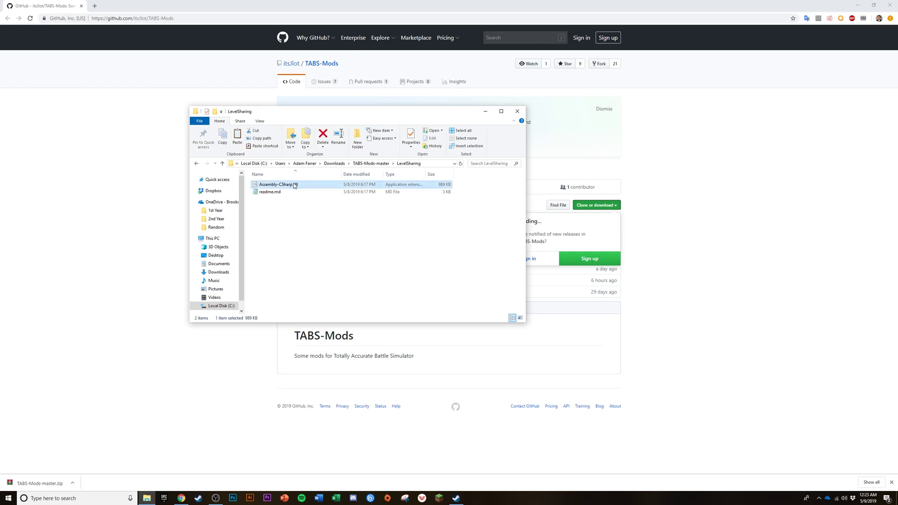
pyautogui.click(890, 3)
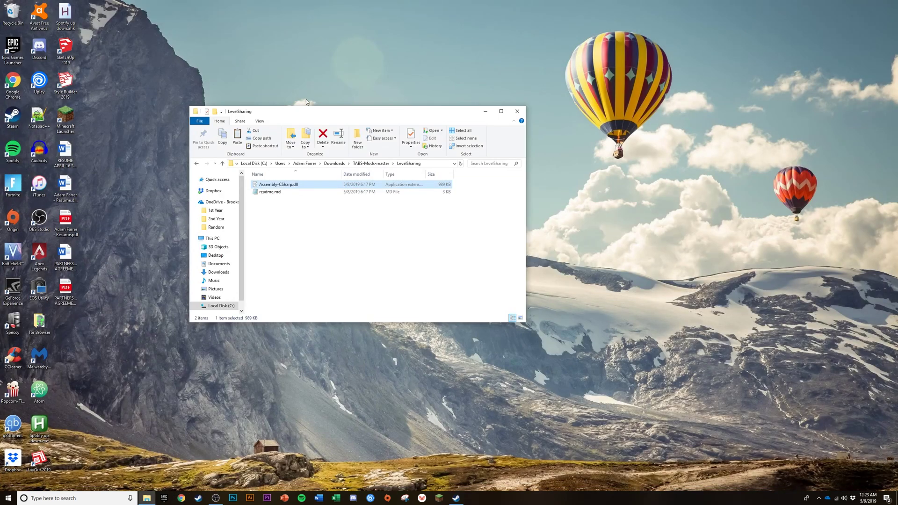
pyautogui.moveTo(305, 111); pyautogui.dragTo(663, 264)
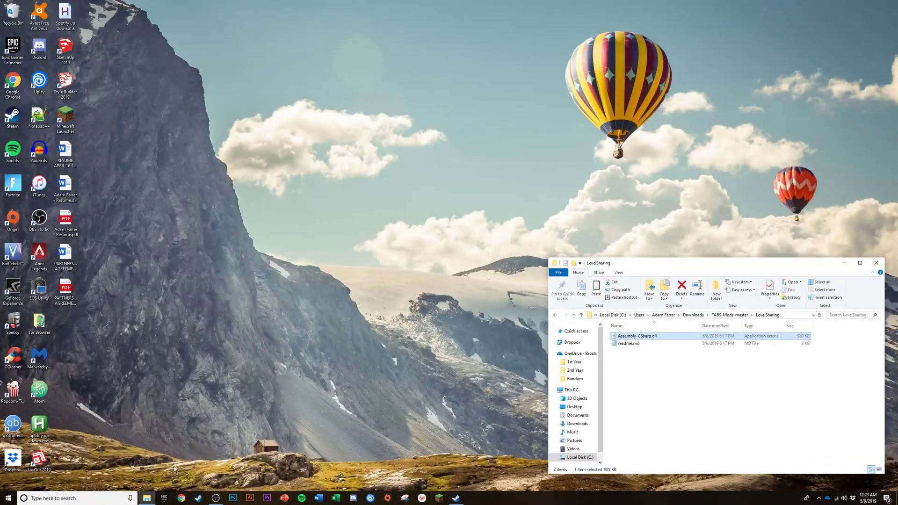
# Switch to Steam and browse the local files of Totally Accurate Battle Simulator, placing that folder window above the LevelSharing one
pyautogui.click(197, 499)
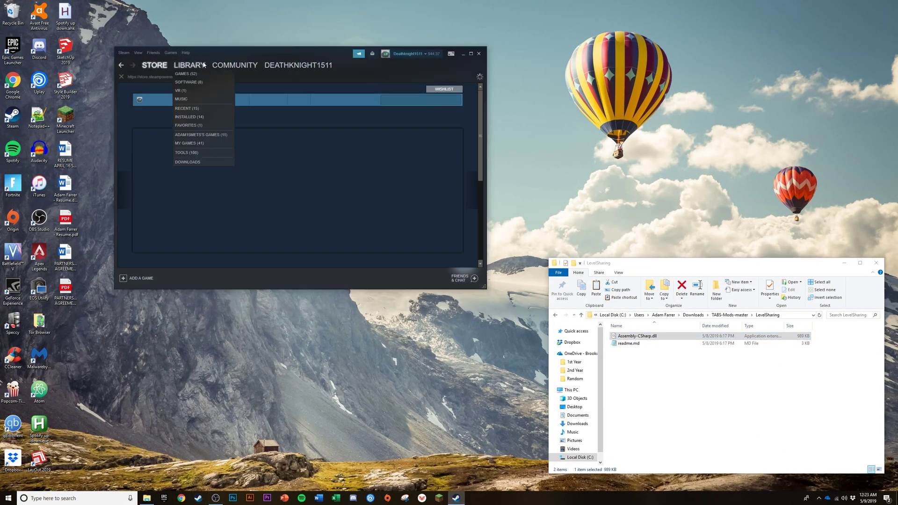
pyautogui.click(204, 65)
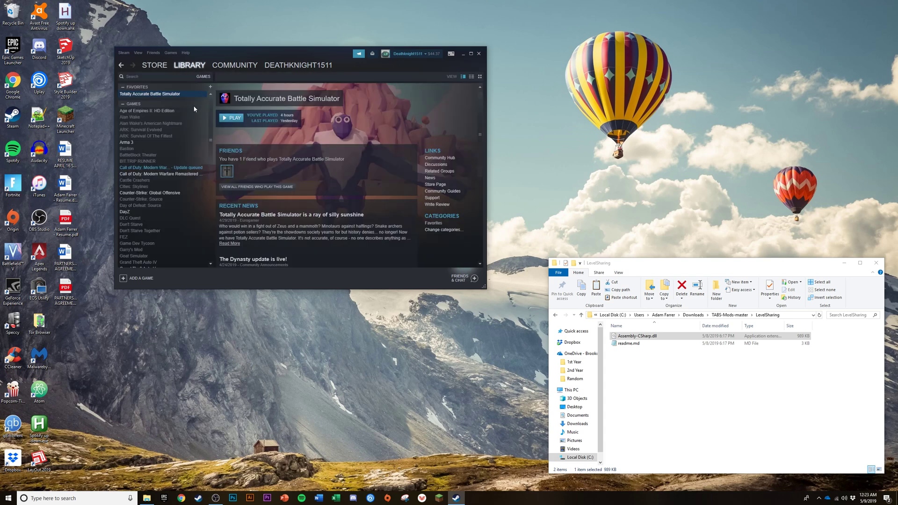
pyautogui.rightClick(174, 95)
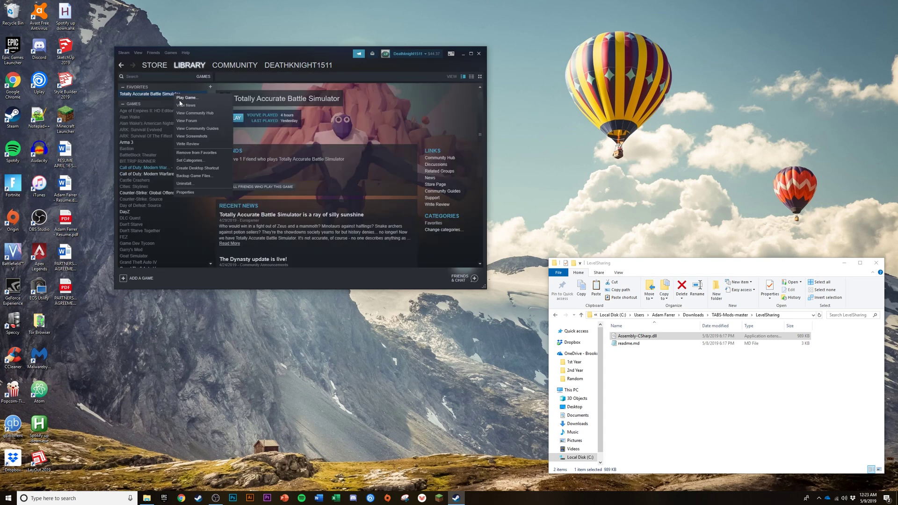
pyautogui.click(195, 193)
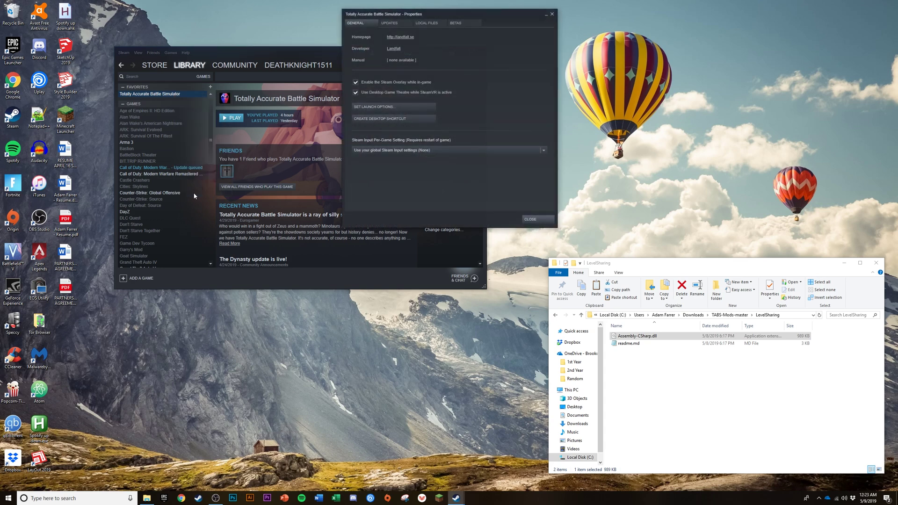
pyautogui.click(428, 23)
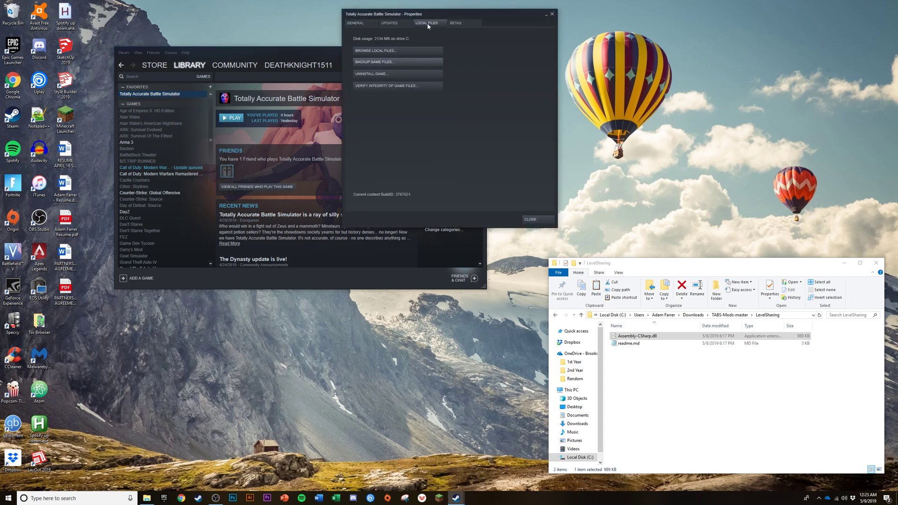
pyautogui.click(400, 50)
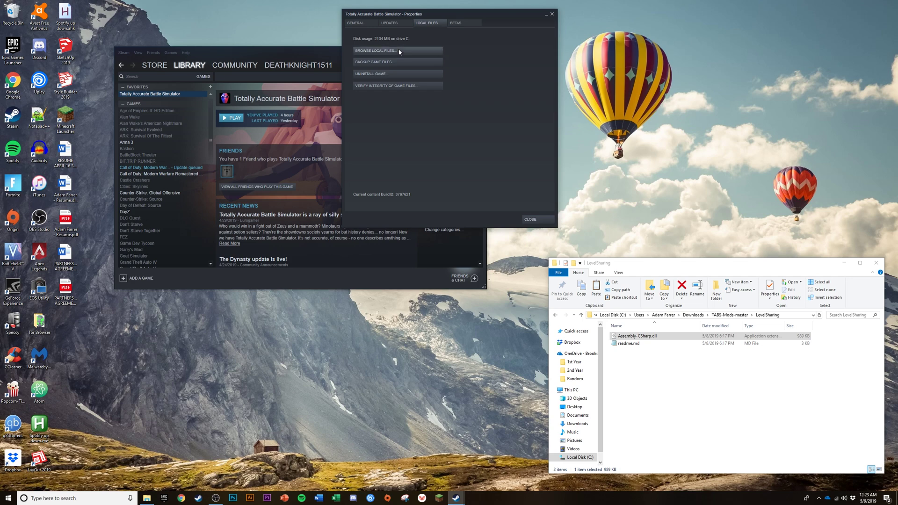
pyautogui.click(552, 13)
pyautogui.moveTo(693, 276); pyautogui.dragTo(688, 26)
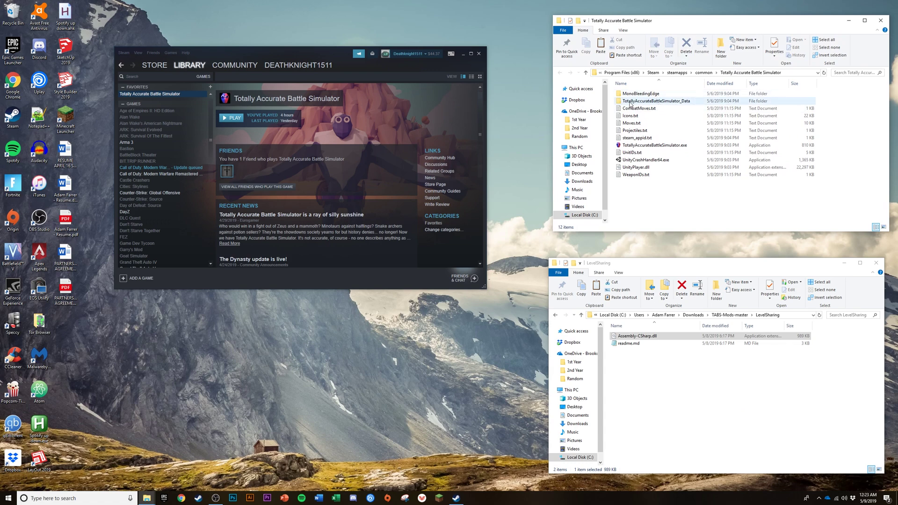
# Open the Managed folder inside TotallyAccurateBattleSimulator_Data and look through its files
pyautogui.doubleClick(673, 104)
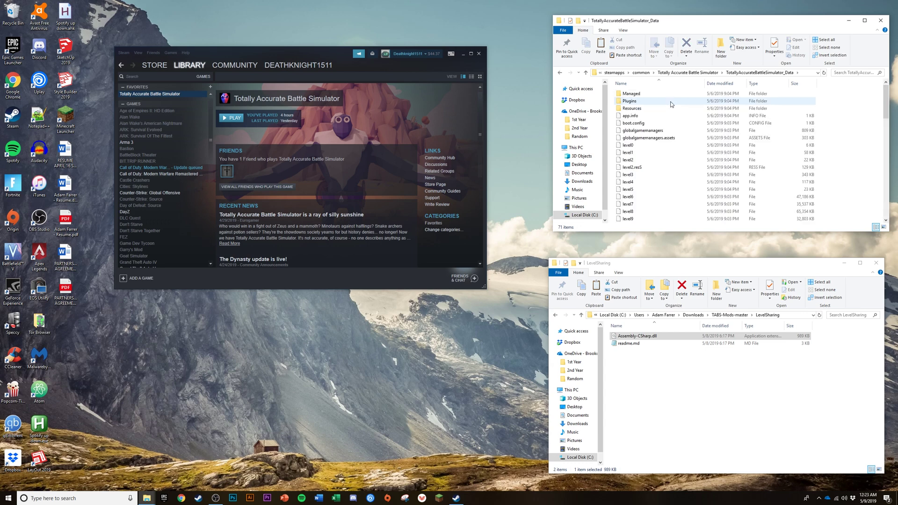
pyautogui.doubleClick(659, 95)
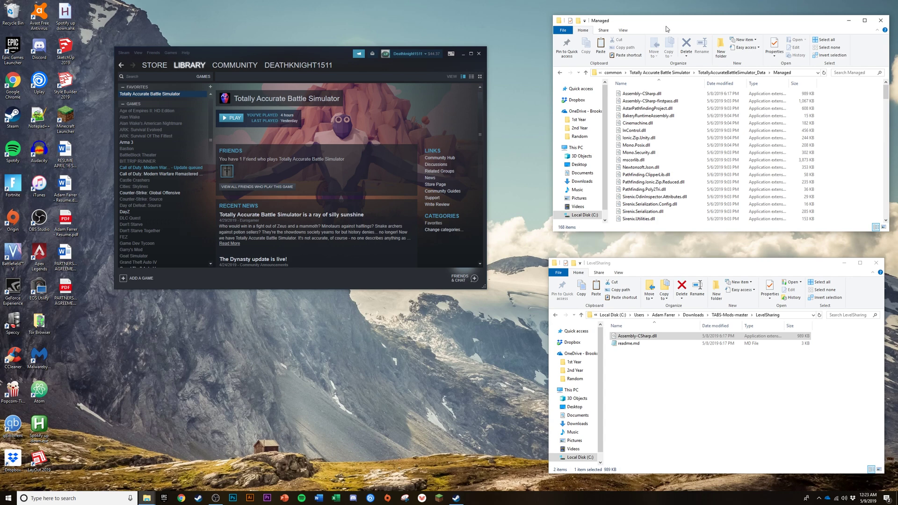
pyautogui.moveTo(666, 20); pyautogui.dragTo(646, 22)
pyautogui.scroll(-7, 646, 22)
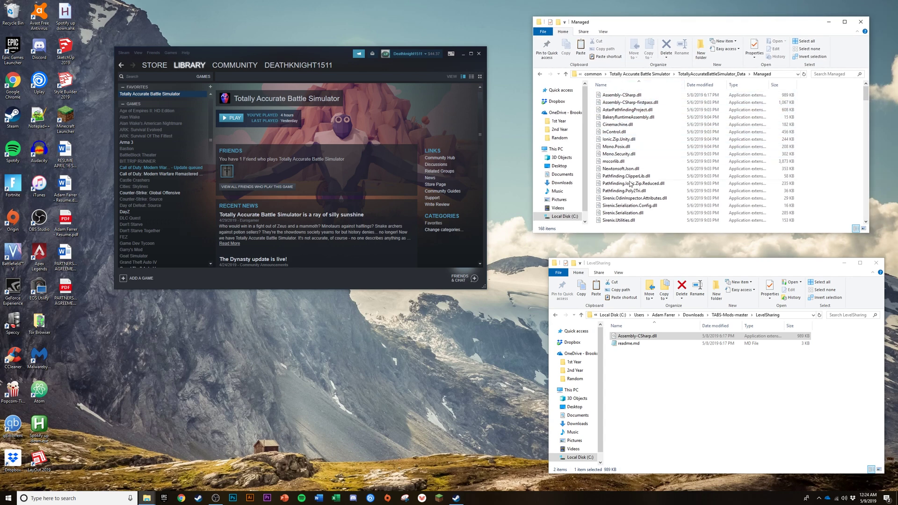
pyautogui.scroll(10, 639, 153)
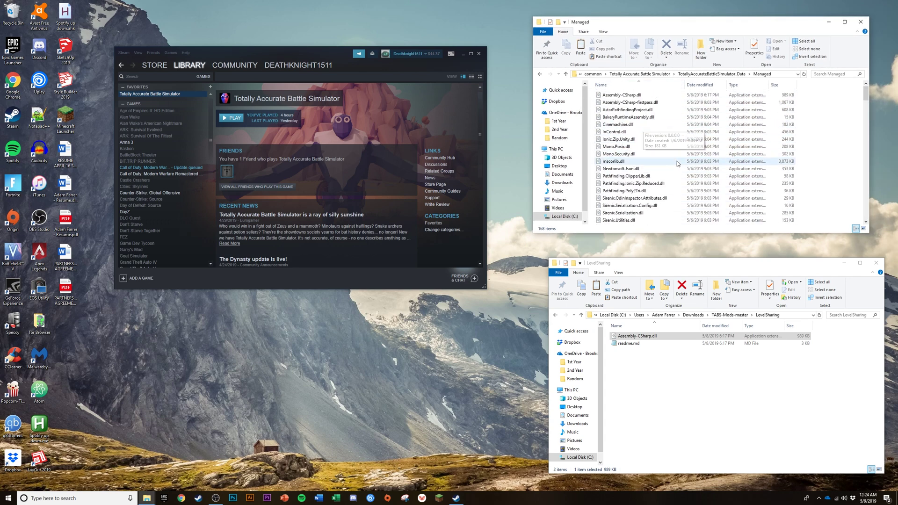
# Copy Assembly-CSharp.dll from LevelSharing into the game's Managed folder, replacing the existing file
pyautogui.click(639, 336)
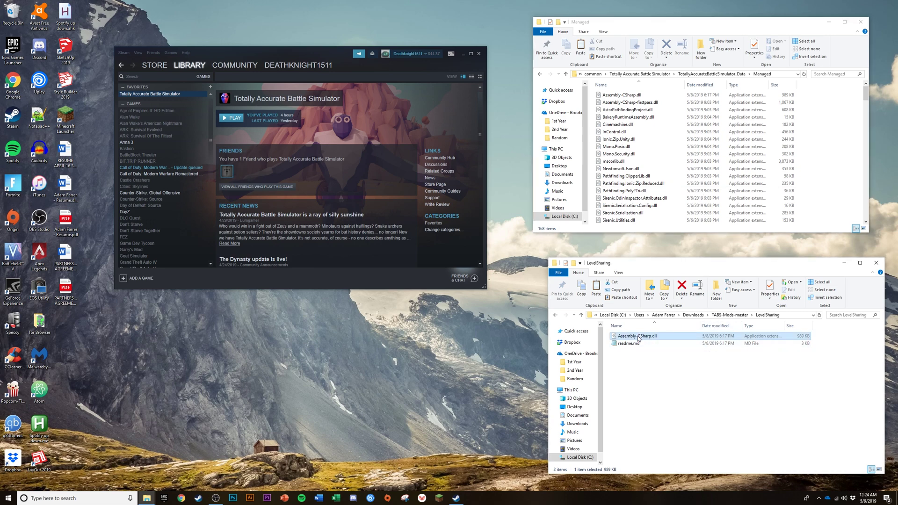
pyautogui.rightClick(663, 338)
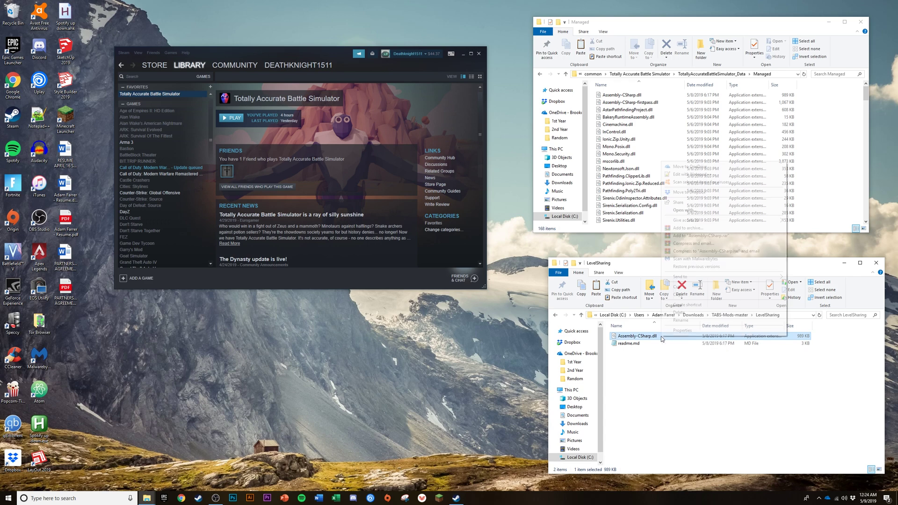
pyautogui.click(688, 295)
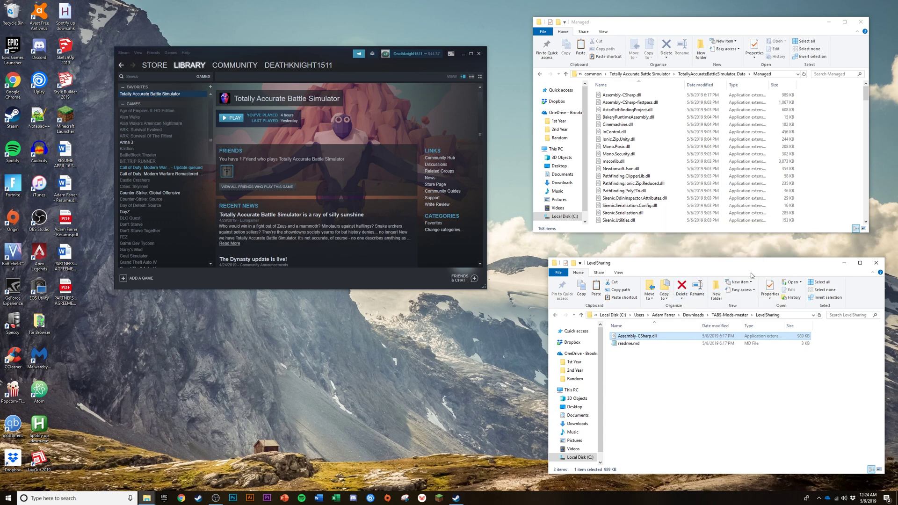
pyautogui.click(818, 124)
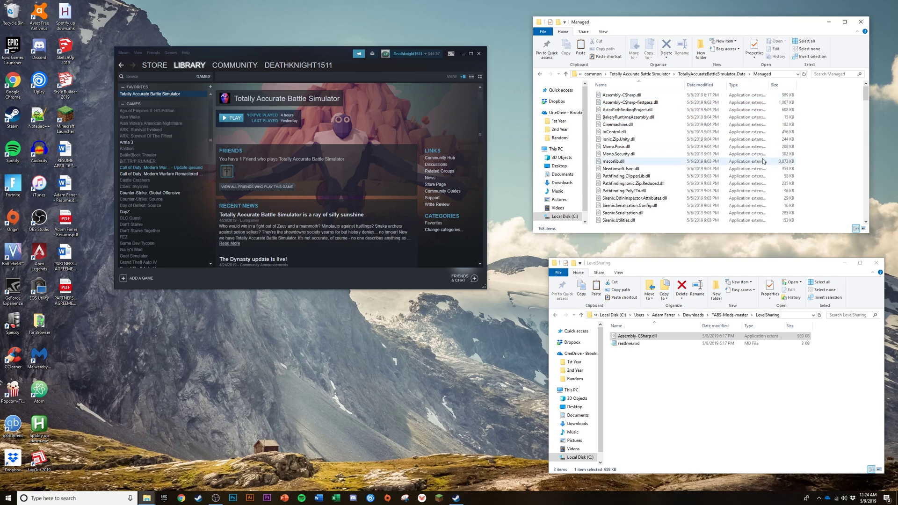
pyautogui.rightClick(818, 102)
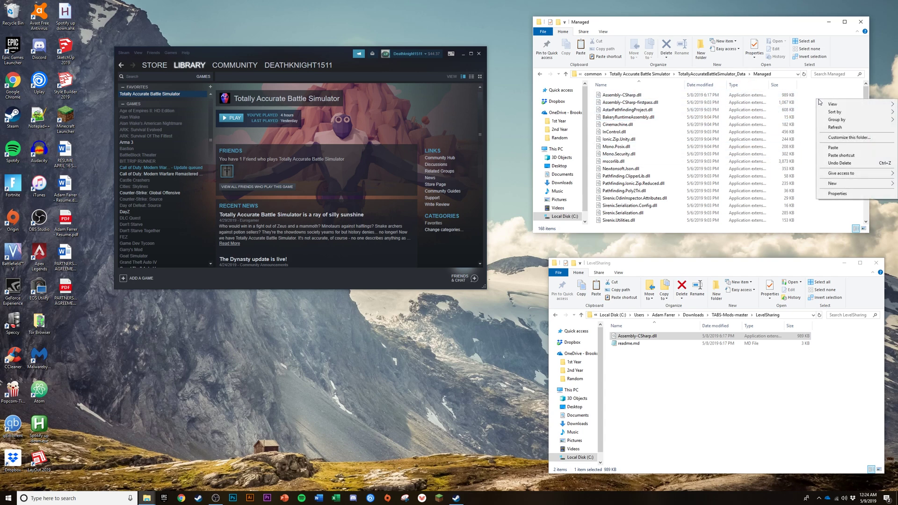
pyautogui.click(831, 148)
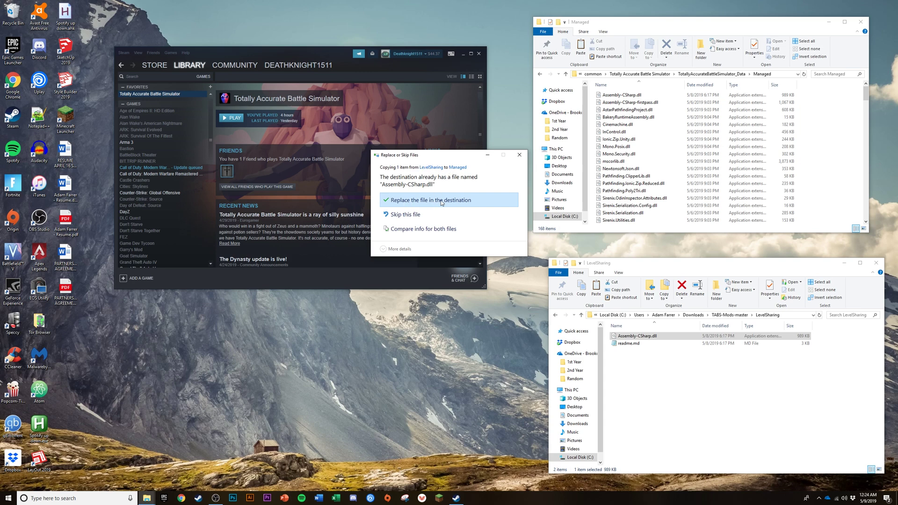
pyautogui.click(463, 200)
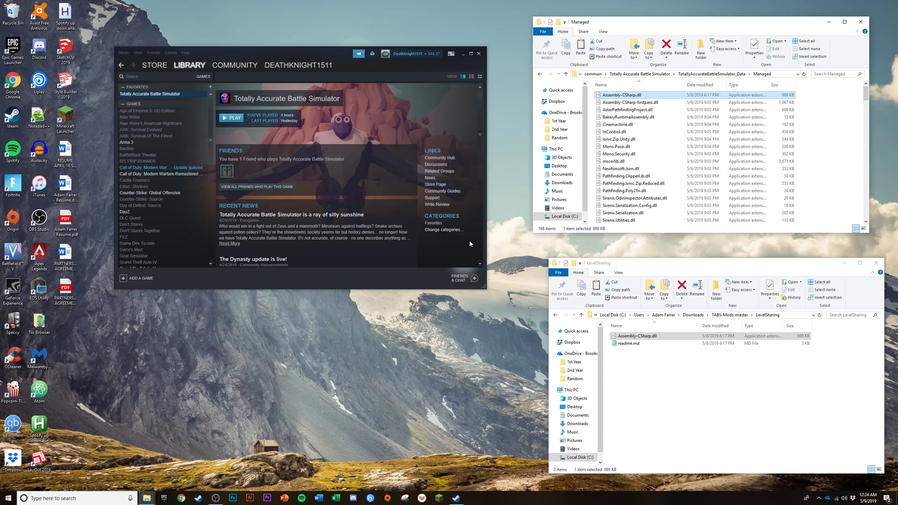
# Close the LevelSharing and Managed folder windows and bring the Steam window toward the middle of the desktop
pyautogui.click(876, 263)
pyautogui.click(860, 22)
pyautogui.moveTo(292, 55); pyautogui.dragTo(447, 88)
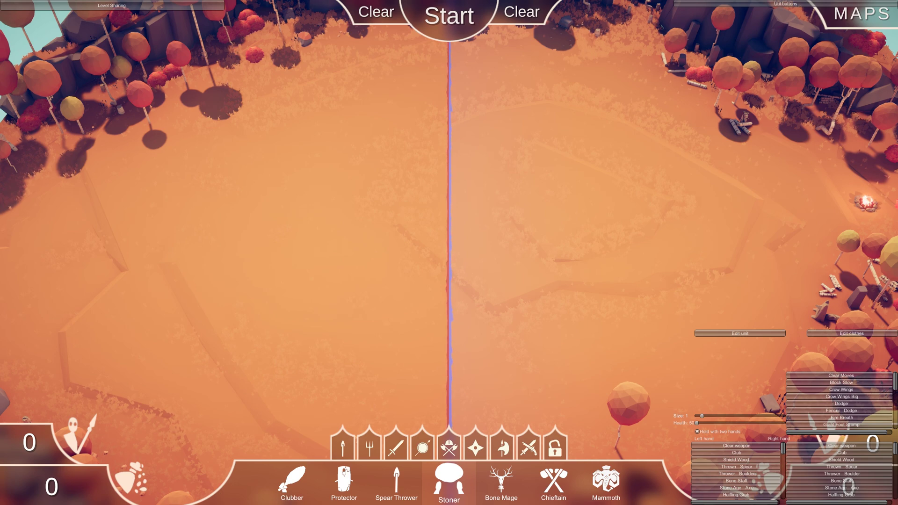
# Place one Clubber on the red half of the battlefield and one Stoner on the blue half
pyautogui.click(292, 482)
pyautogui.click(234, 163)
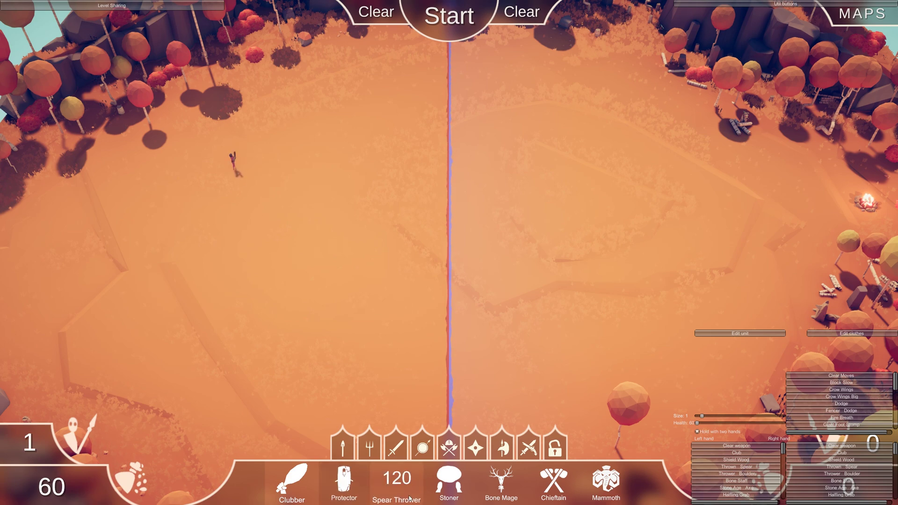
pyautogui.click(449, 482)
pyautogui.click(690, 158)
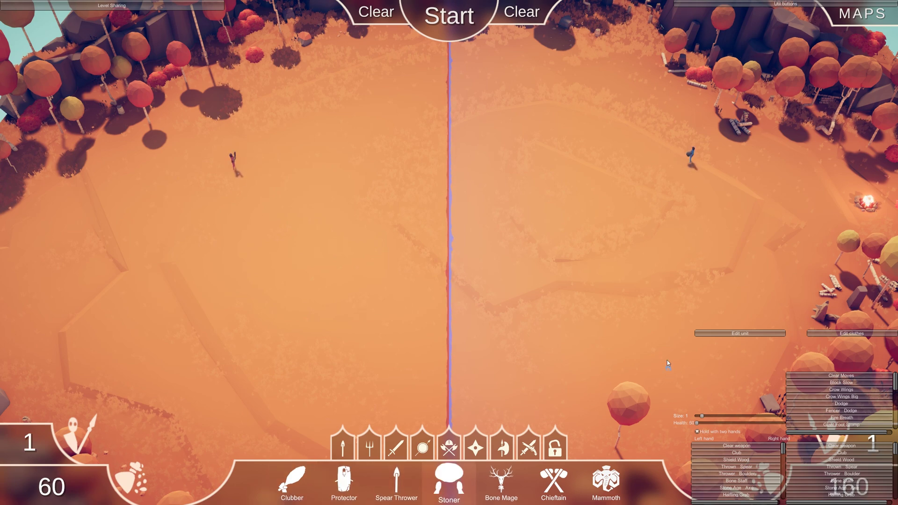
# Start the battle, attack with the blue Stoner in unit view, and return to unit placement after the fight ends
pyautogui.click(493, 42)
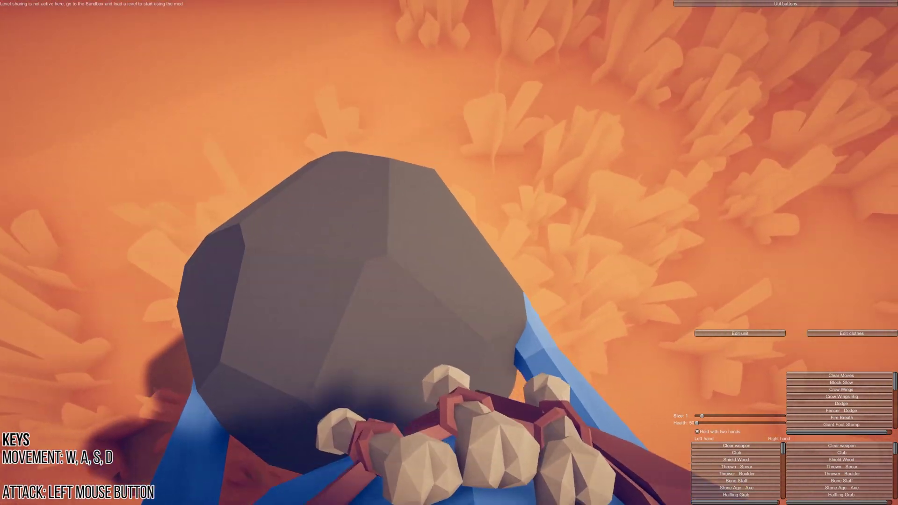
pyautogui.click(449, 252)
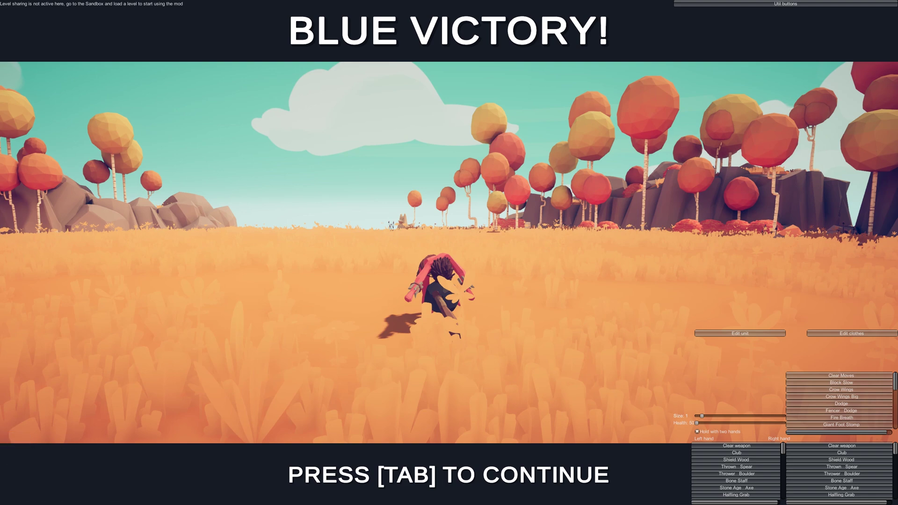
pyautogui.press('Tab')
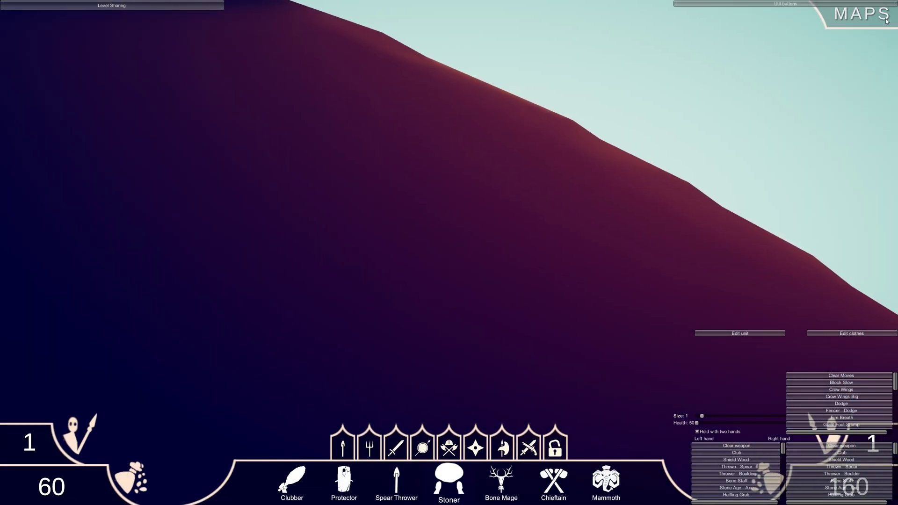
pyautogui.moveTo(887, 21)
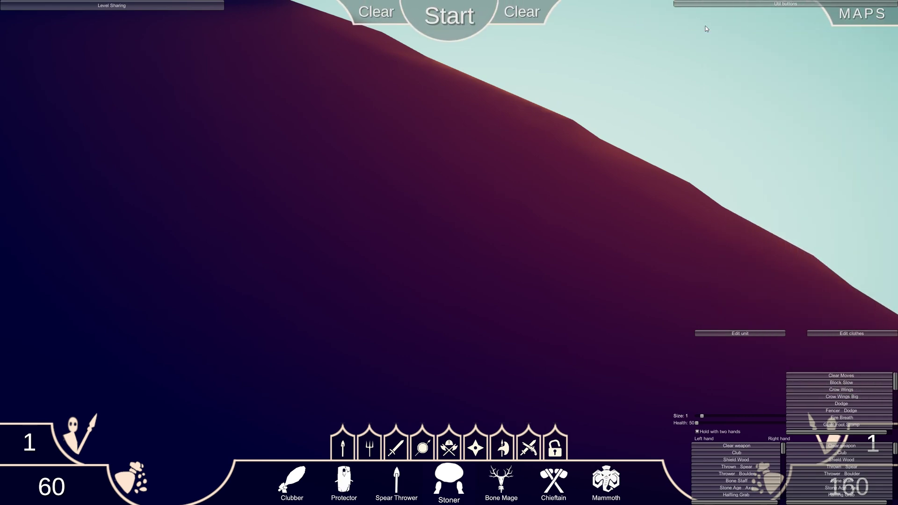